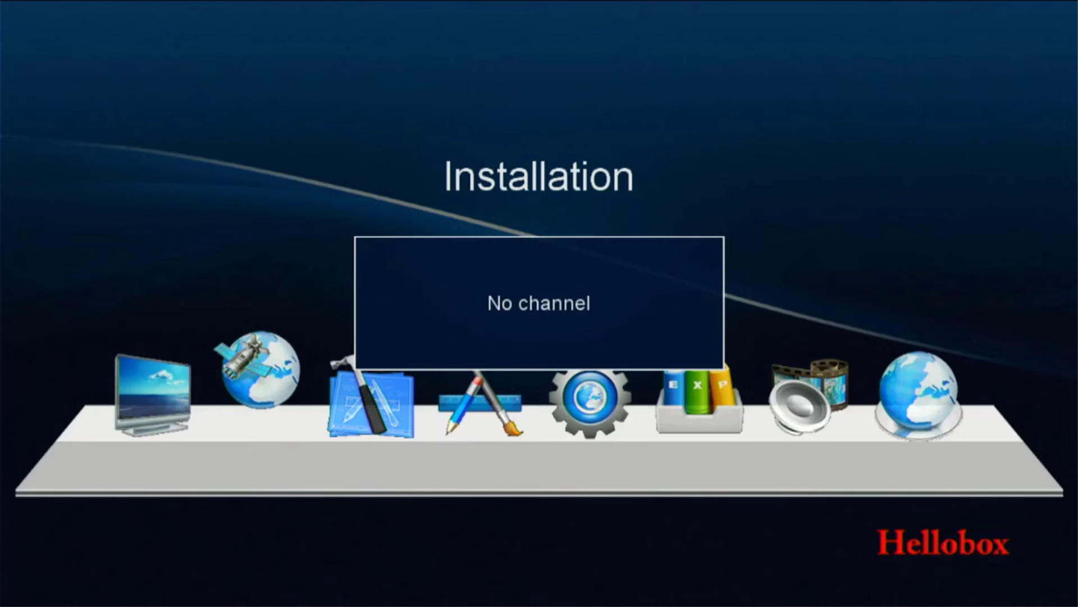
key("Return")
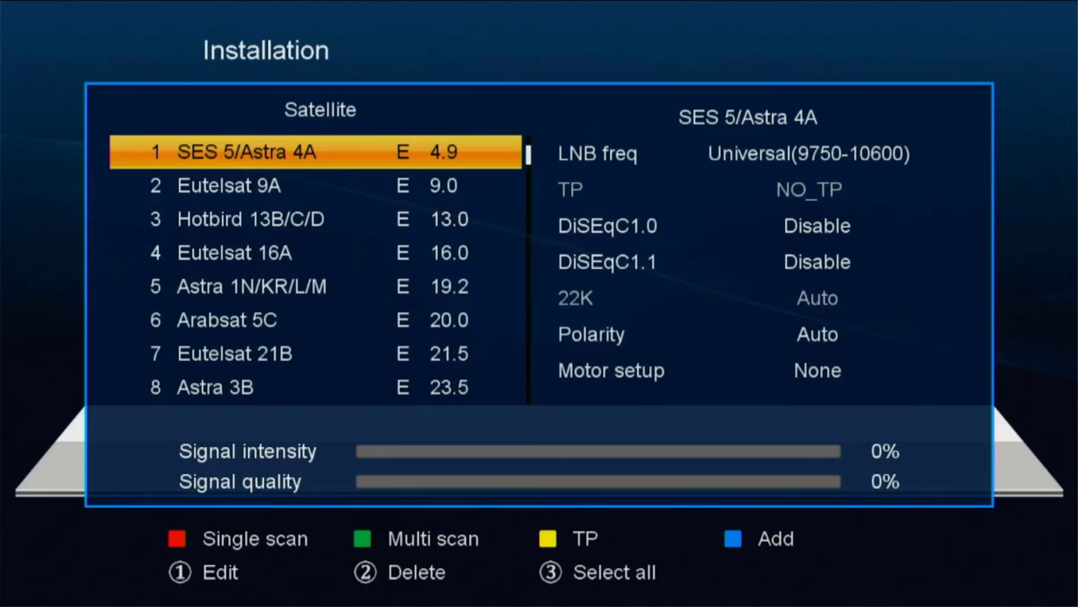
key("Down")
key("Down")
key("Down")
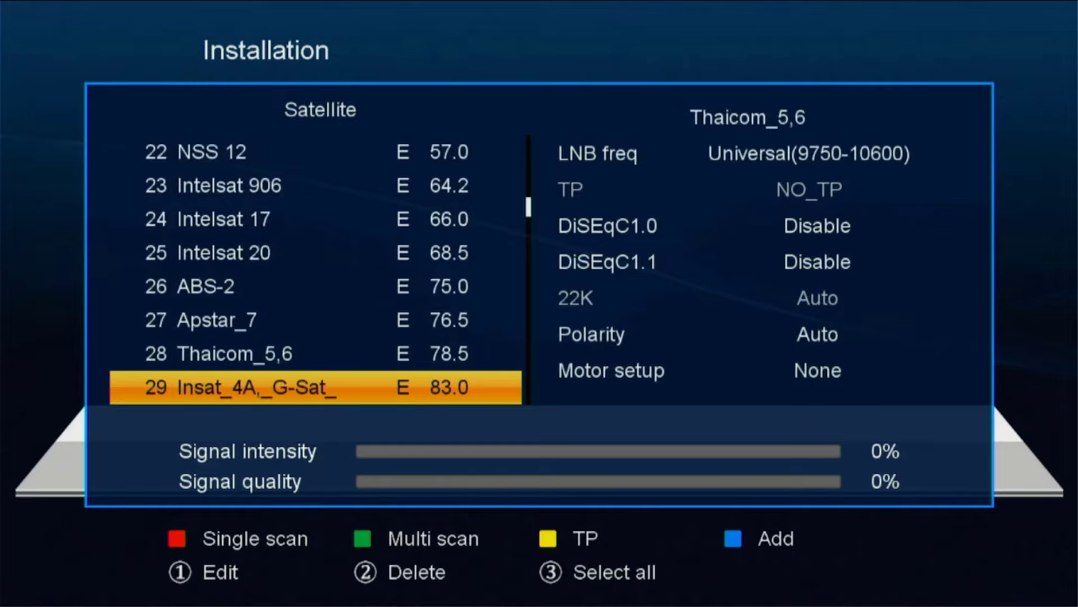
key("Down")
key("Down")
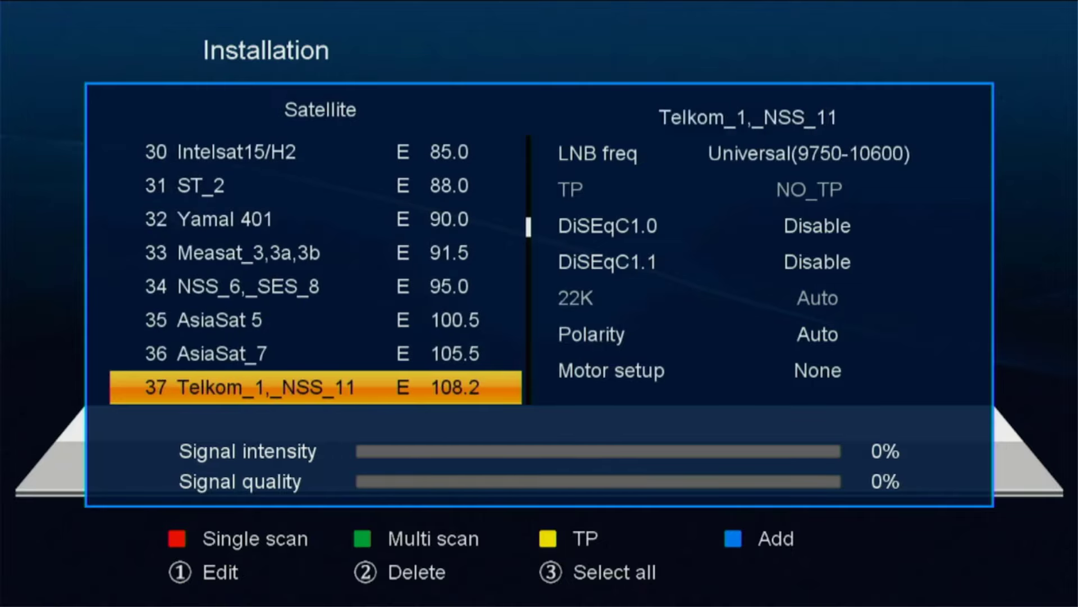